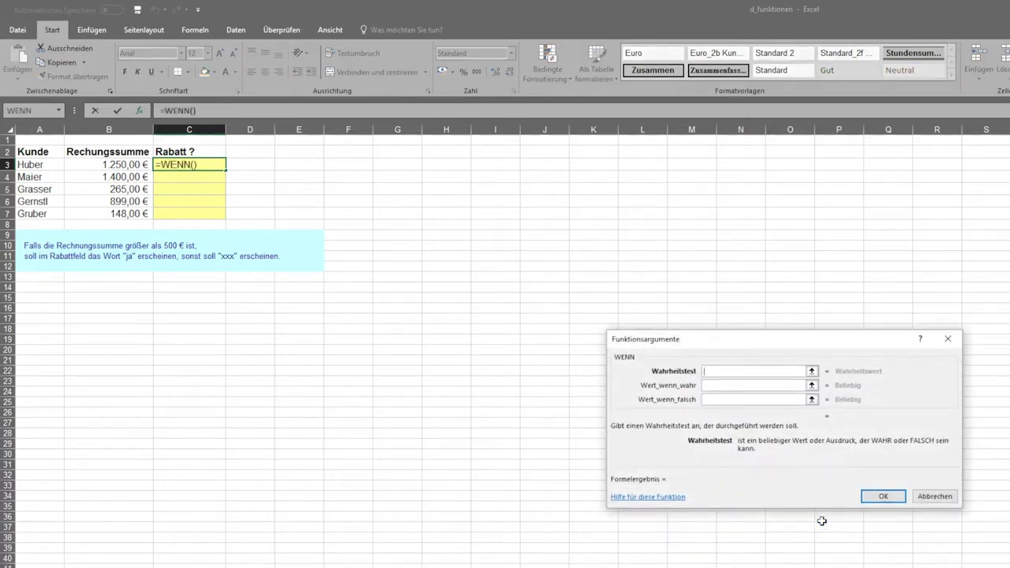
# Complete the WENN formula in C3 with the test B3>500, "ja" if true and "xxx" if false, and fill it down to C7.
pyautogui.click(116, 164)
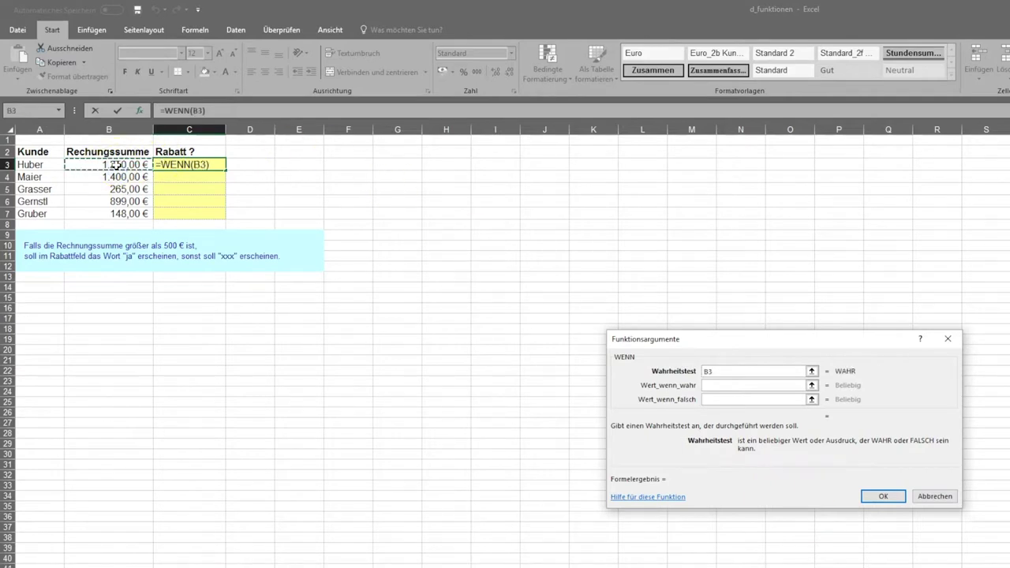
pyautogui.write('>')
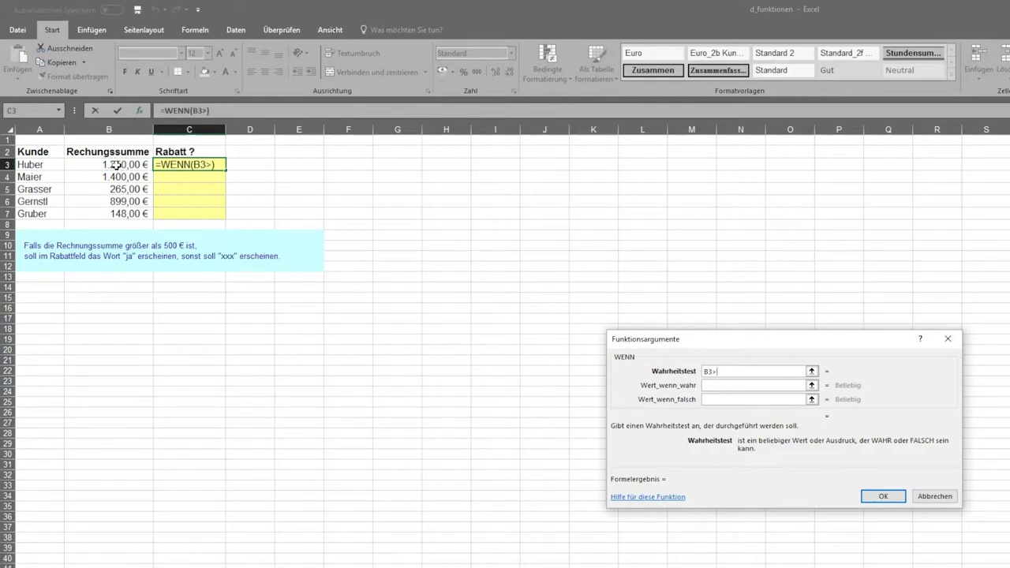
pyautogui.write('500')
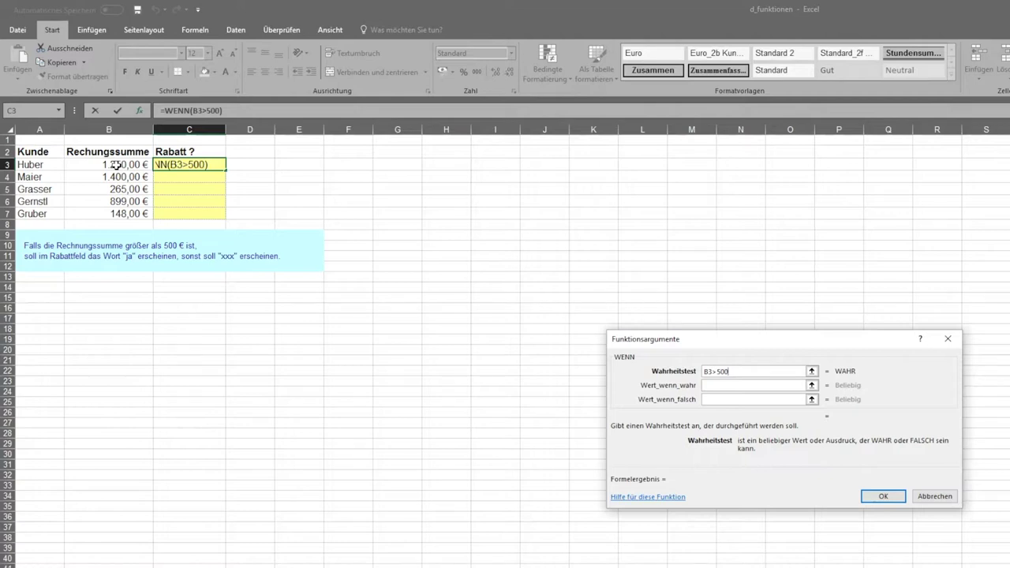
pyautogui.click(722, 381)
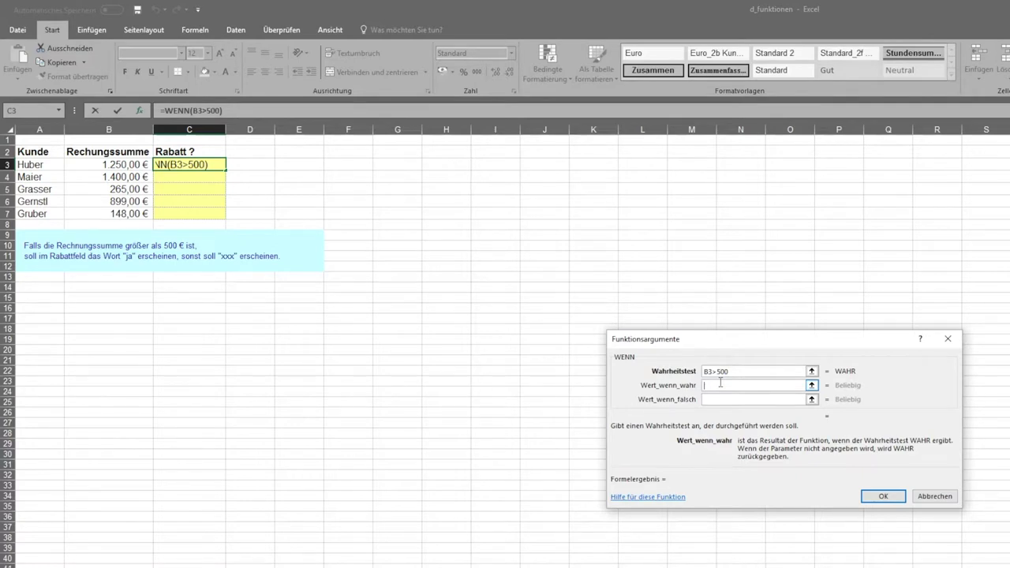
pyautogui.write('"ja"')
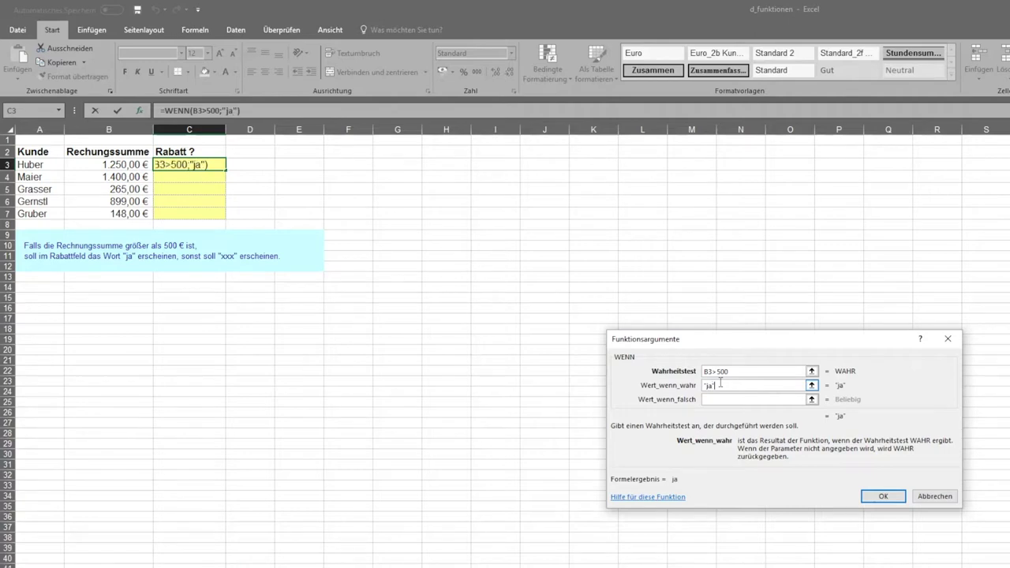
pyautogui.click(720, 398)
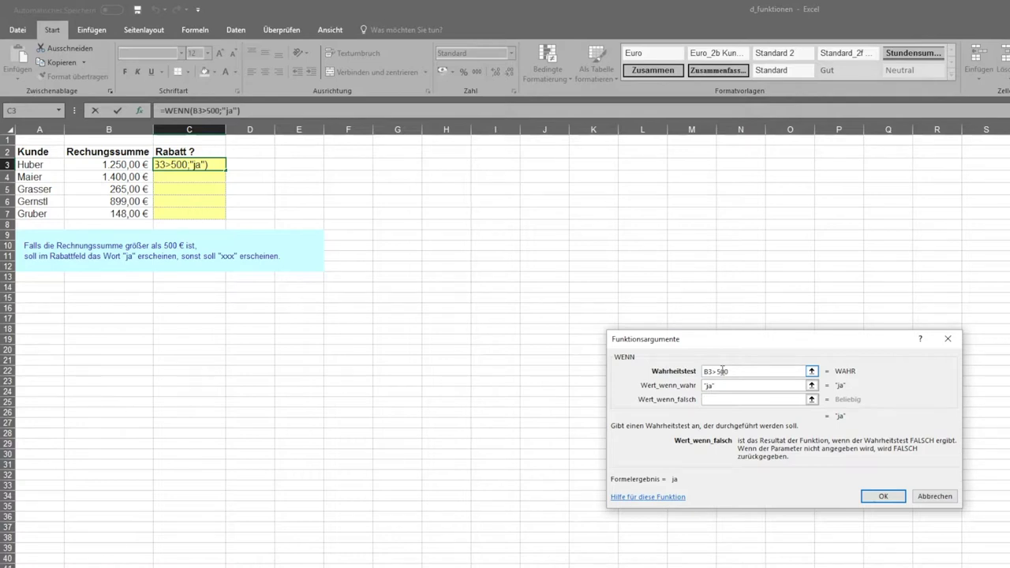
pyautogui.click(715, 399)
pyautogui.write('"xxx"')
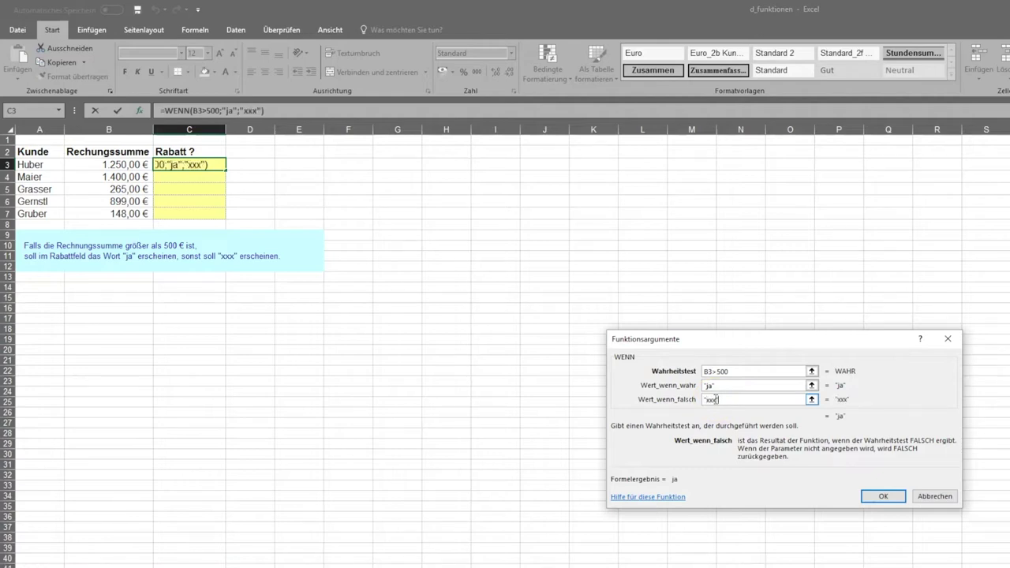
pyautogui.click(877, 495)
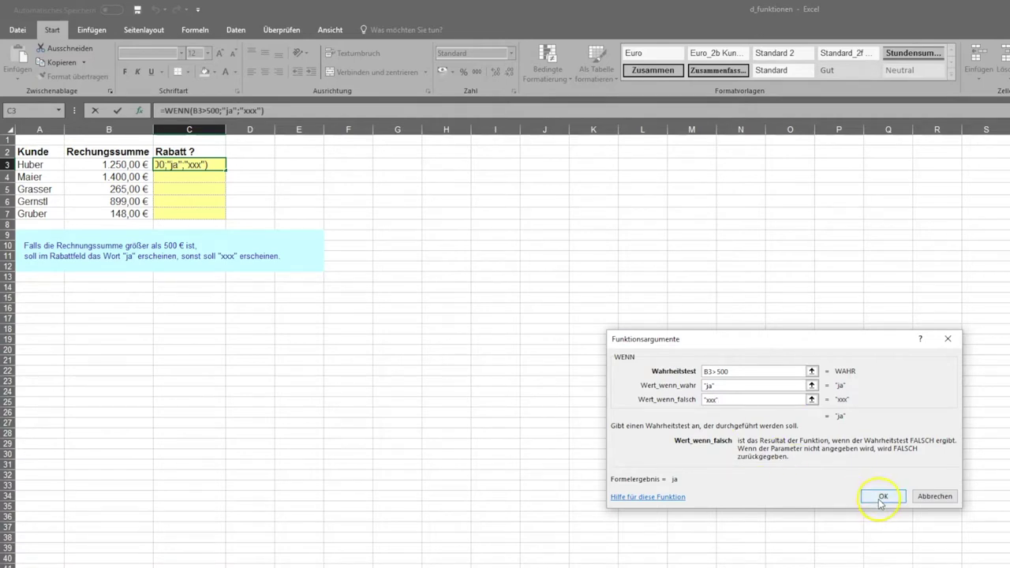
pyautogui.click(881, 498)
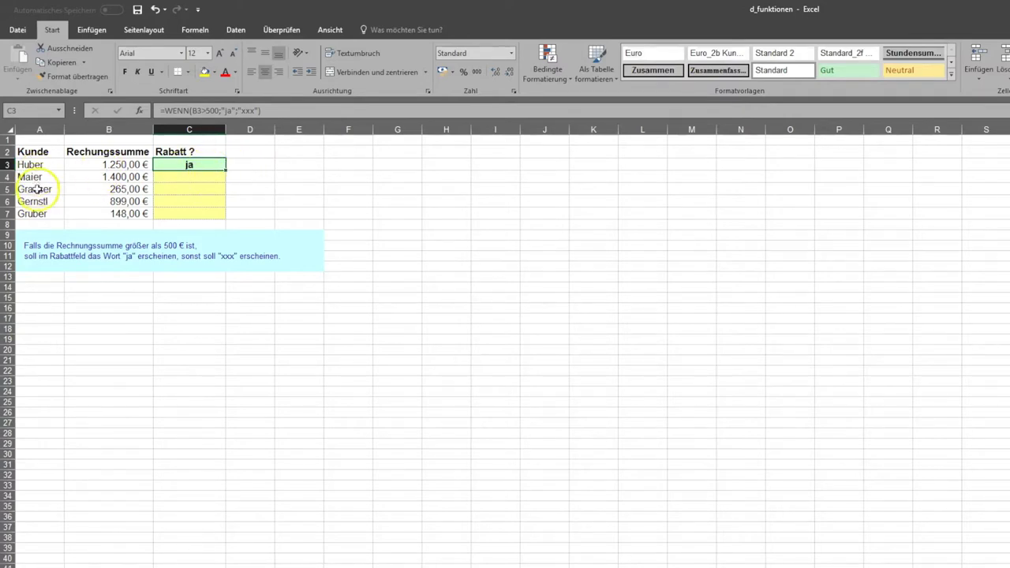
pyautogui.moveTo(224, 170); pyautogui.dragTo(225, 217)
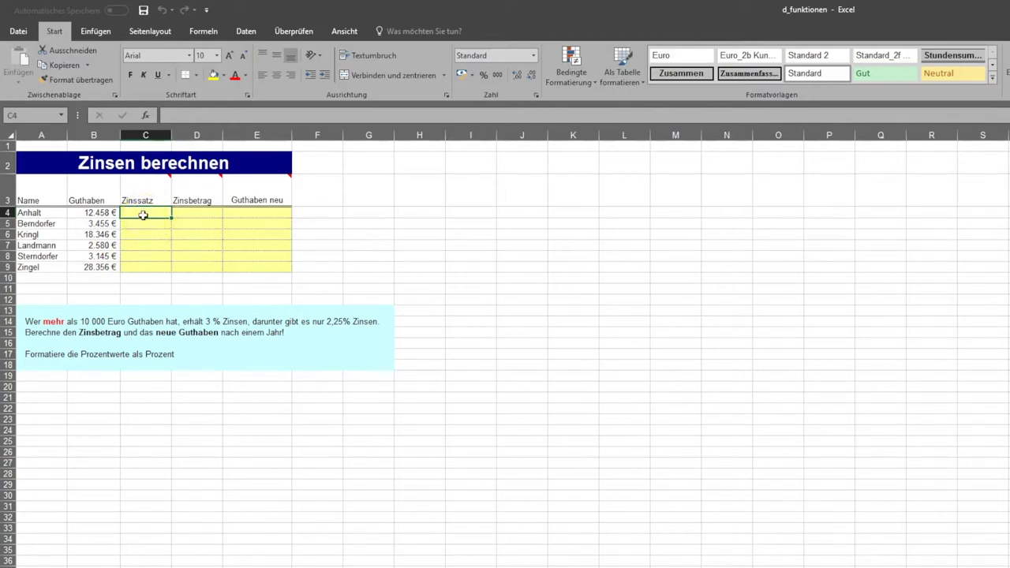
# Insert a WENN function in the first Zinssatz cell, C4, that returns 3% if B4>10000 and otherwise 2,25%.
pyautogui.click(145, 115)
pyautogui.click(874, 541)
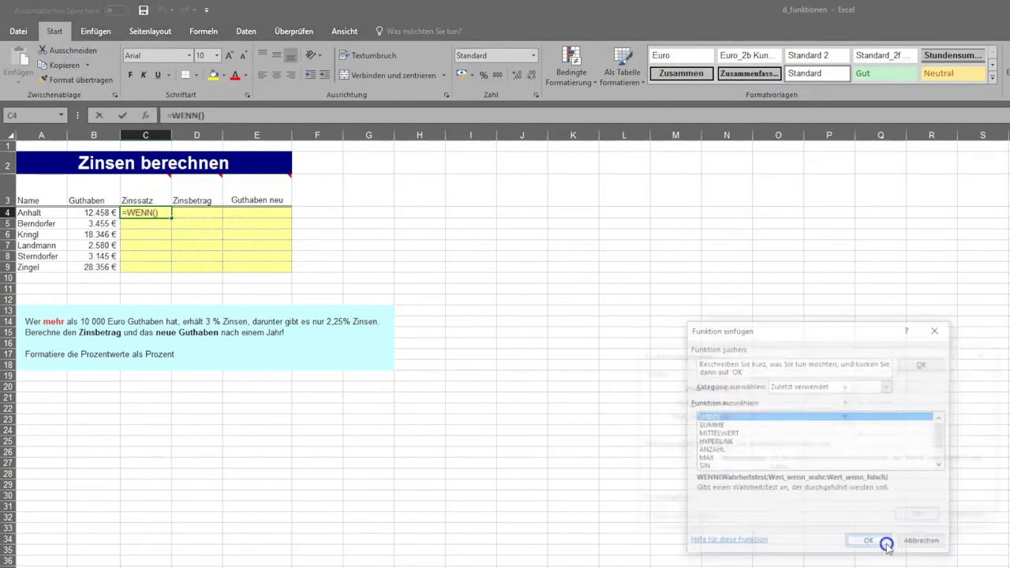
pyautogui.click(94, 215)
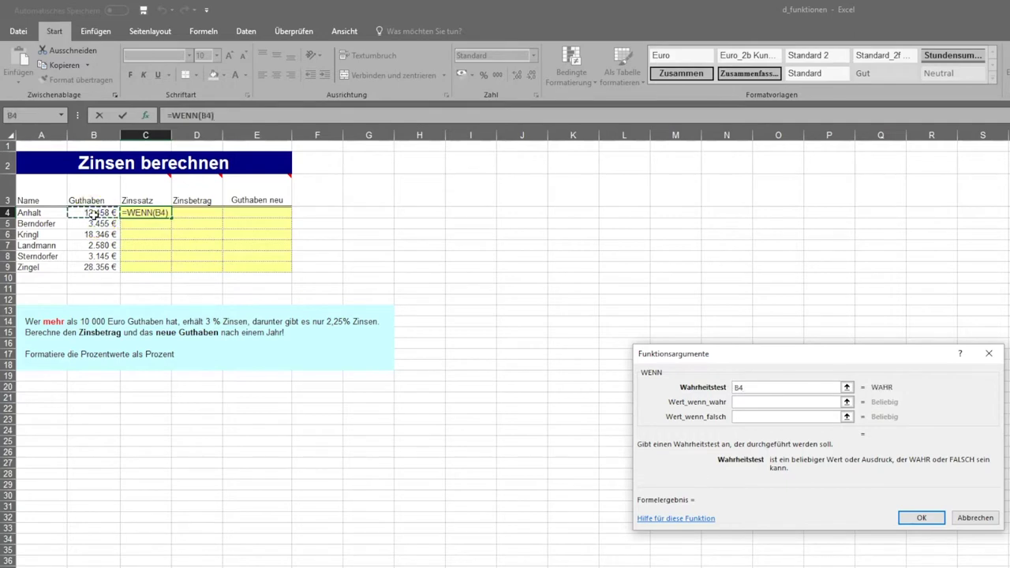
pyautogui.write('>10000')
pyautogui.click(745, 402)
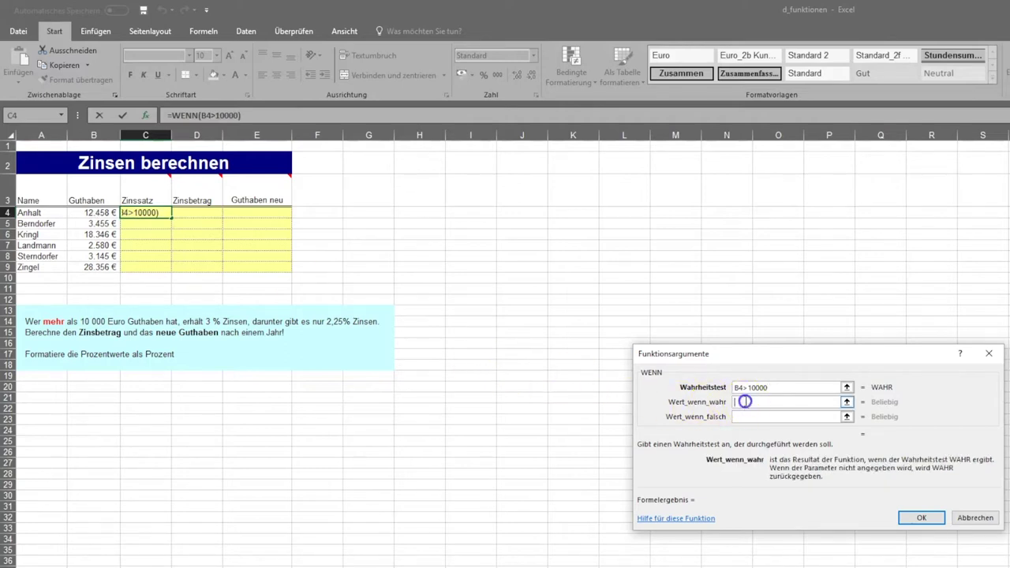
pyautogui.write('3%')
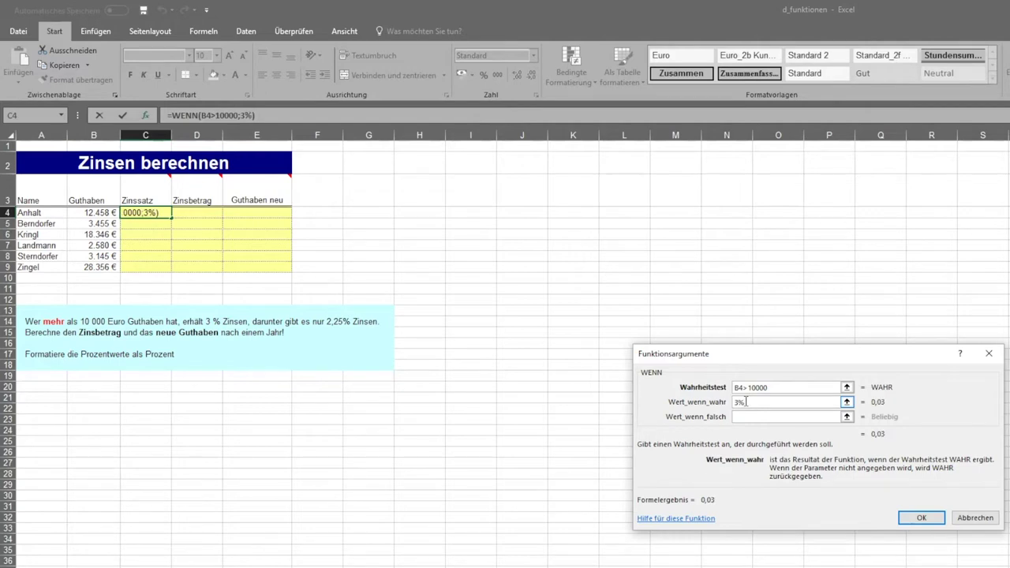
pyautogui.click(743, 417)
pyautogui.write('2,25%')
pyautogui.click(920, 517)
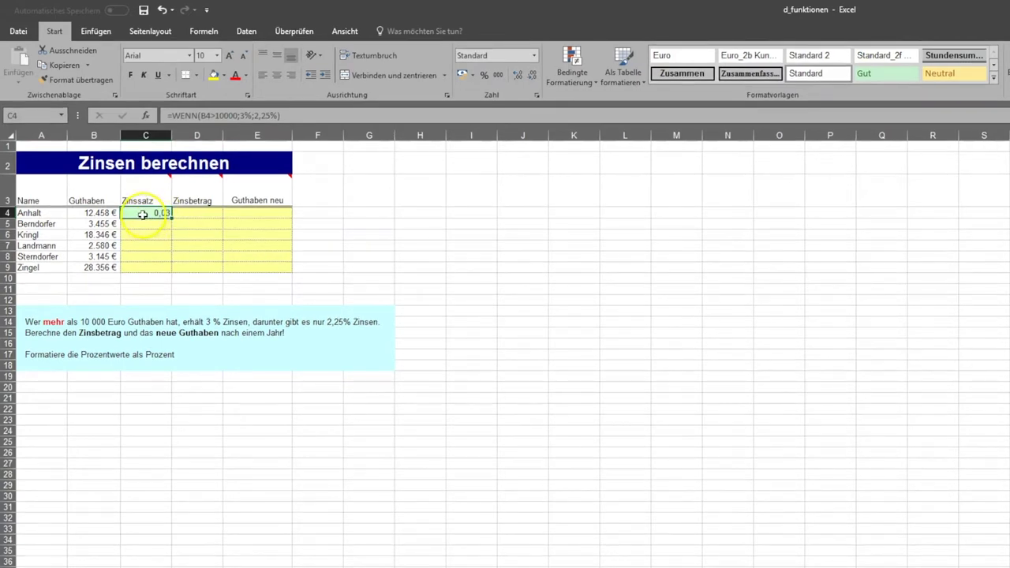
# Format the interest rate in C4 as a percentage and fill its formula down to C9.
pyautogui.click(485, 77)
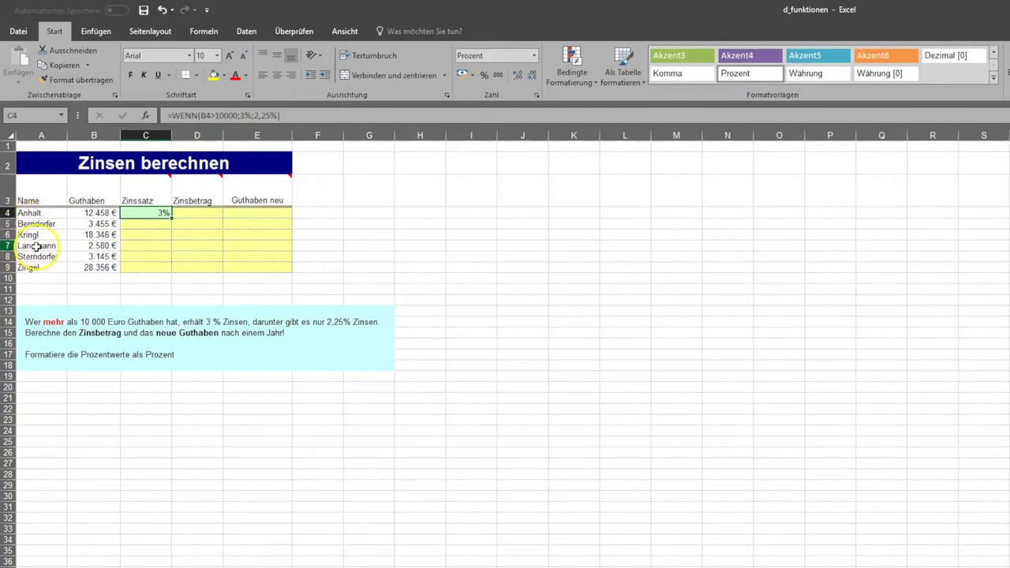
pyautogui.moveTo(173, 220); pyautogui.dragTo(170, 269)
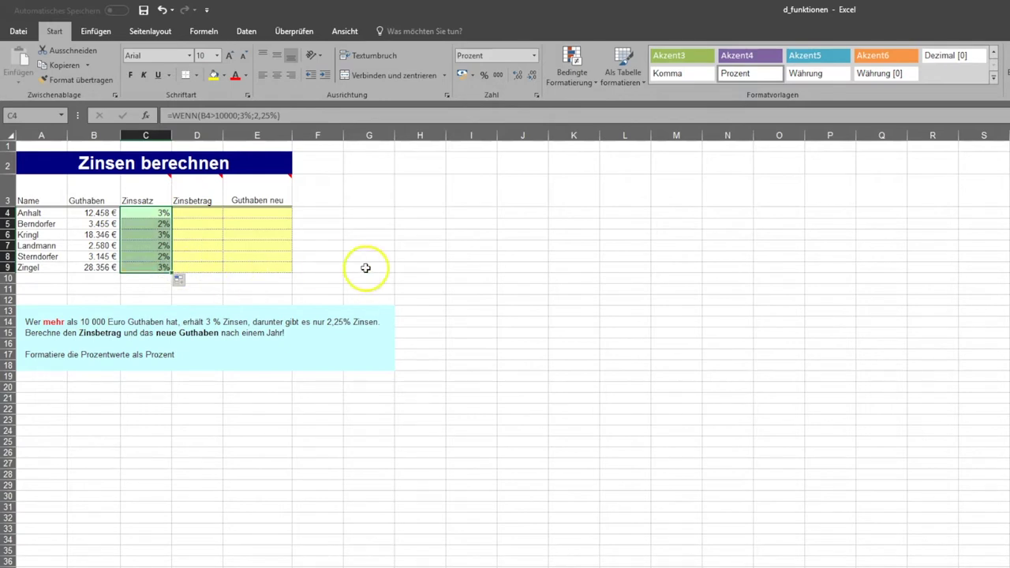
pyautogui.click(207, 244)
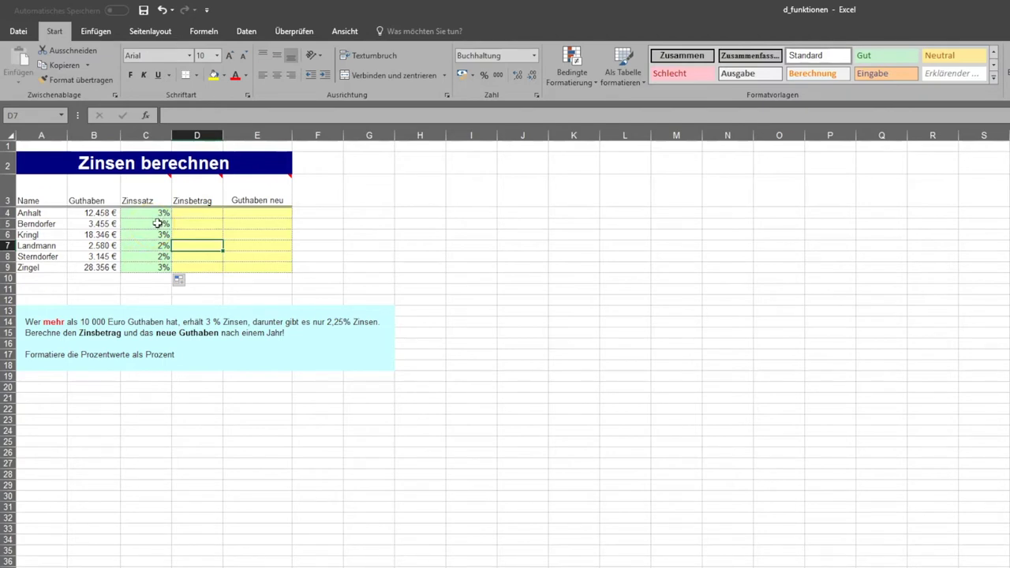
# Display the Zinssatz percentages in C4:C9 with two decimal places.
pyautogui.moveTo(162, 213); pyautogui.dragTo(160, 265)
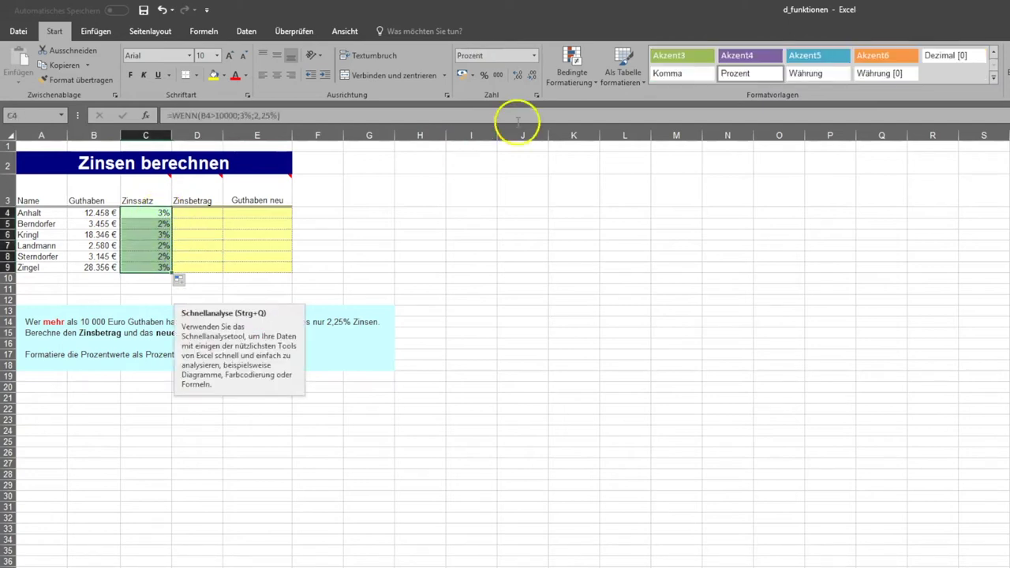
pyautogui.click(518, 75)
pyautogui.click(518, 75)
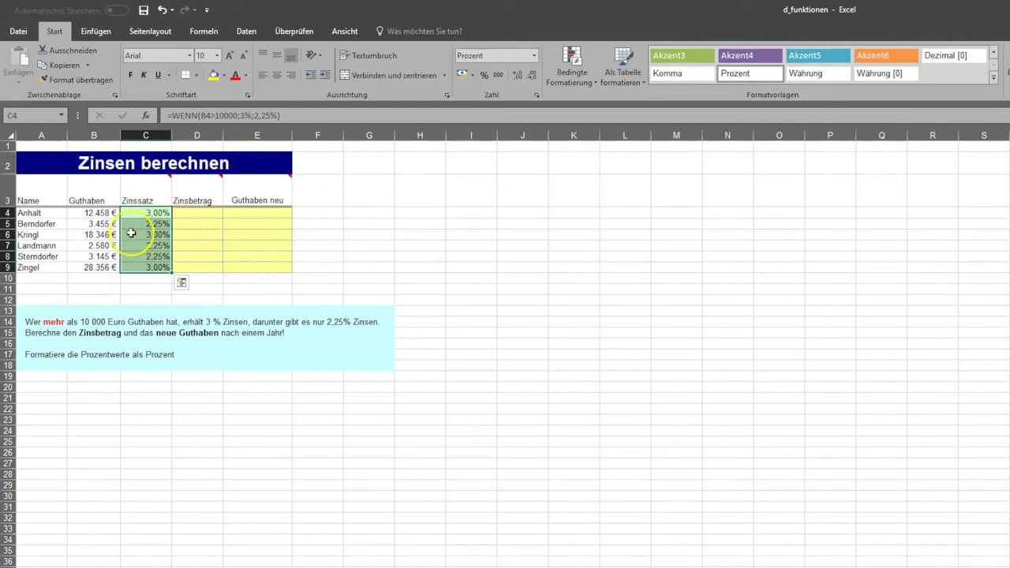
# Calculate the Zinsbetrag in D4 with the formula =B4*C4 and fill it down to D9.
pyautogui.click(207, 213)
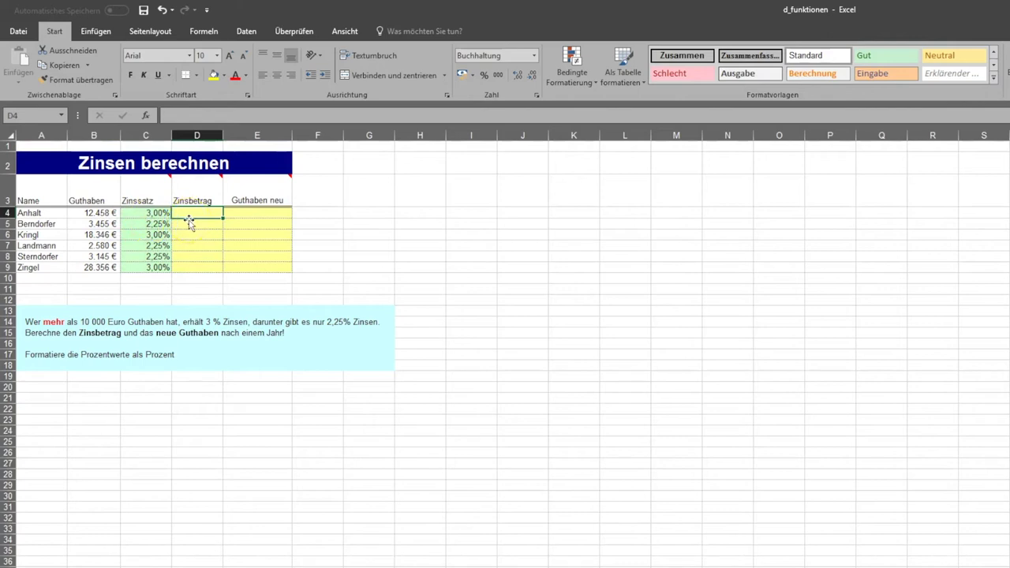
pyautogui.click(201, 115)
pyautogui.write('=')
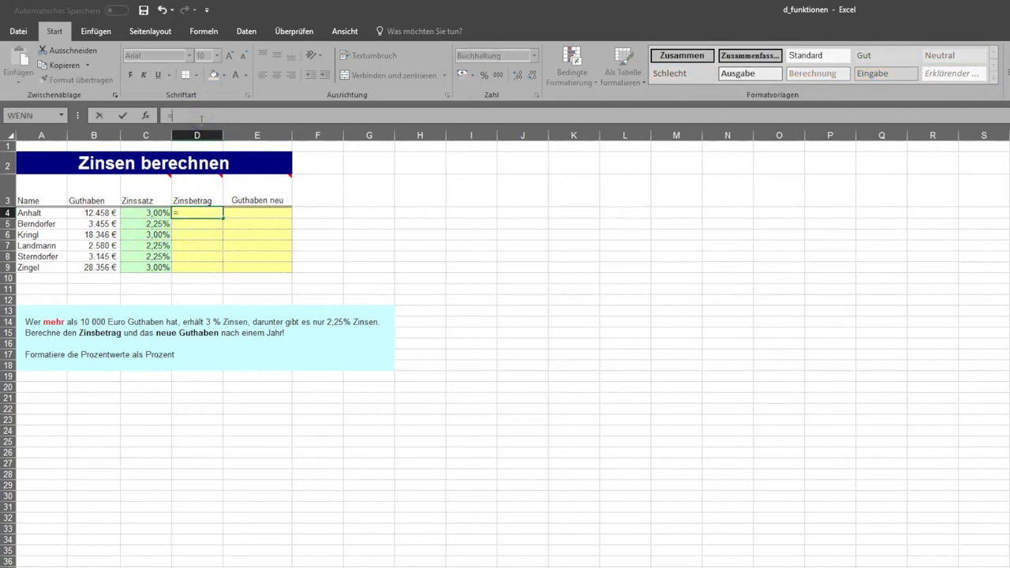
pyautogui.click(106, 212)
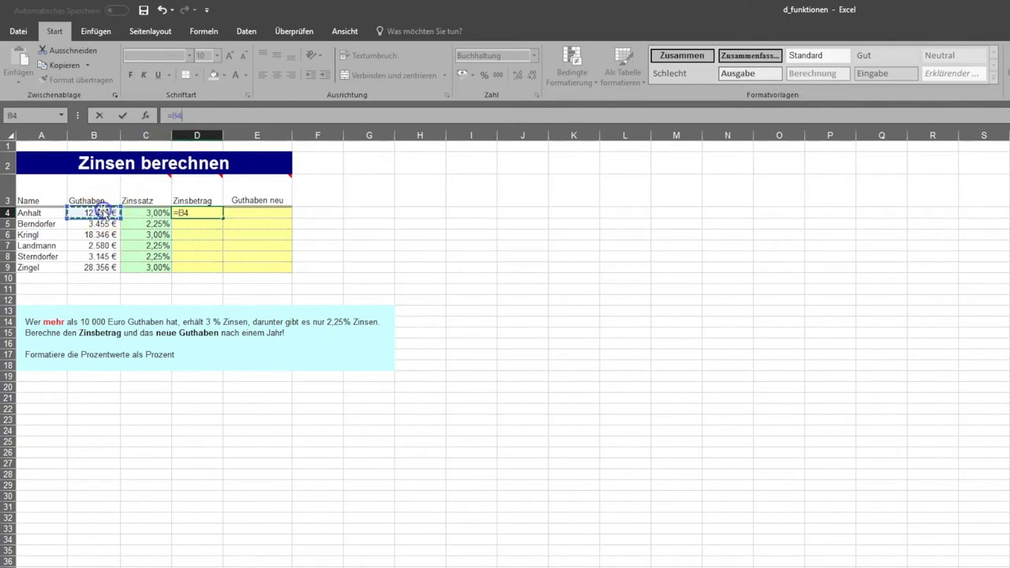
pyautogui.write('*')
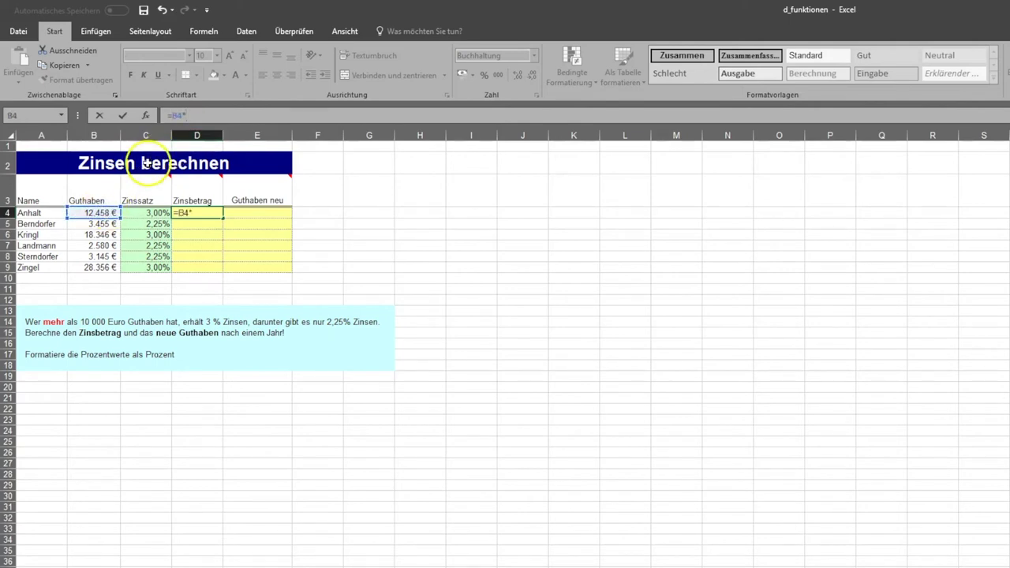
pyautogui.click(142, 213)
pyautogui.press('Return')
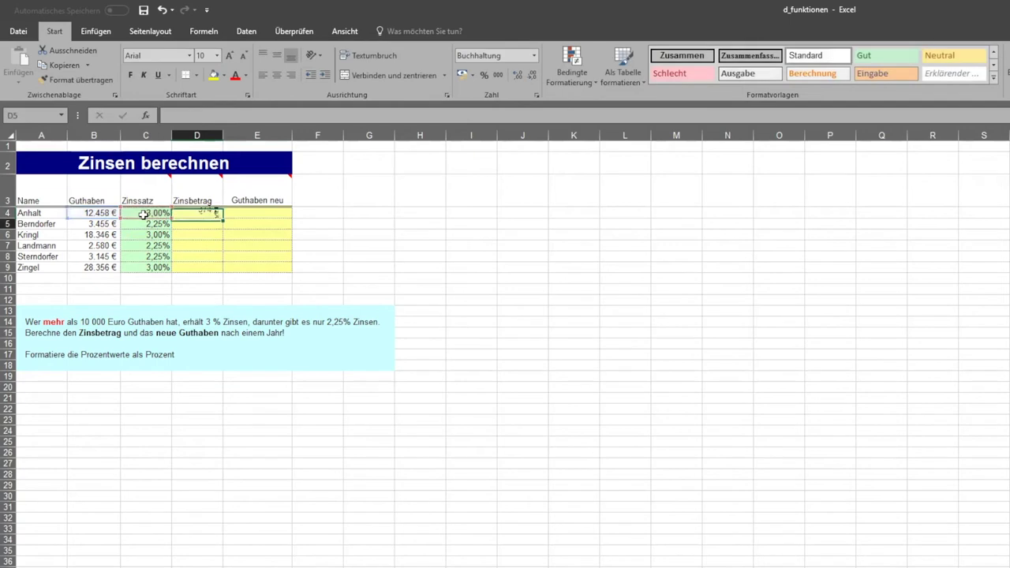
pyautogui.click(207, 213)
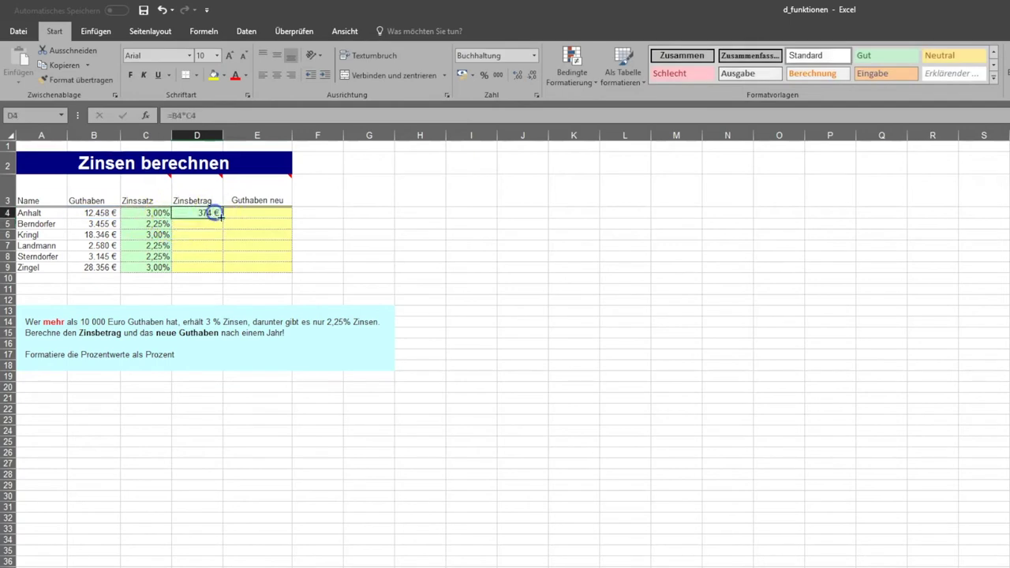
pyautogui.moveTo(222, 216); pyautogui.dragTo(223, 272)
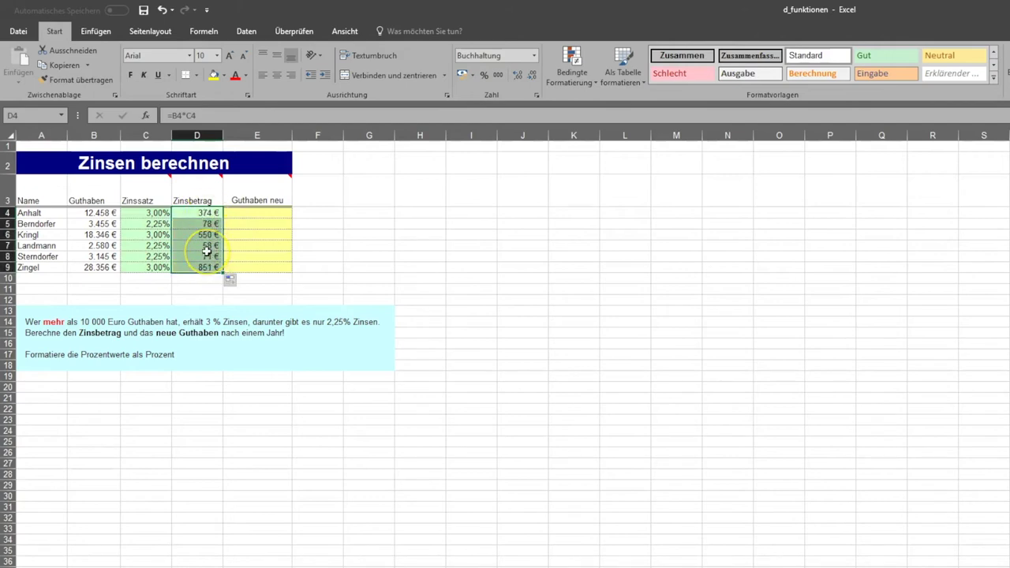
# Calculate the new balance in E4 with the formula =B4+D4 and fill it down to E9.
pyautogui.click(271, 214)
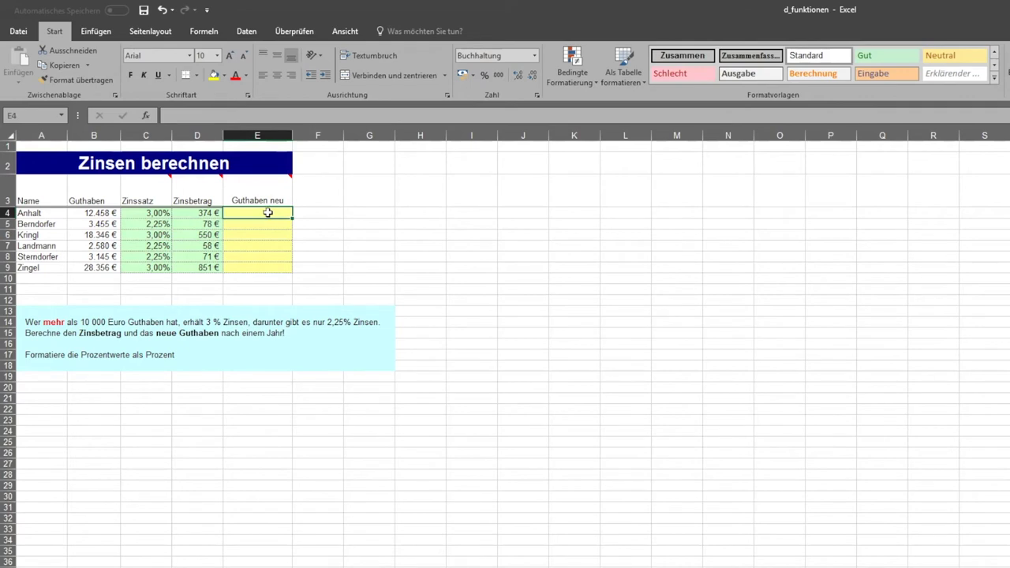
pyautogui.write('=')
pyautogui.click(101, 213)
pyautogui.write('+')
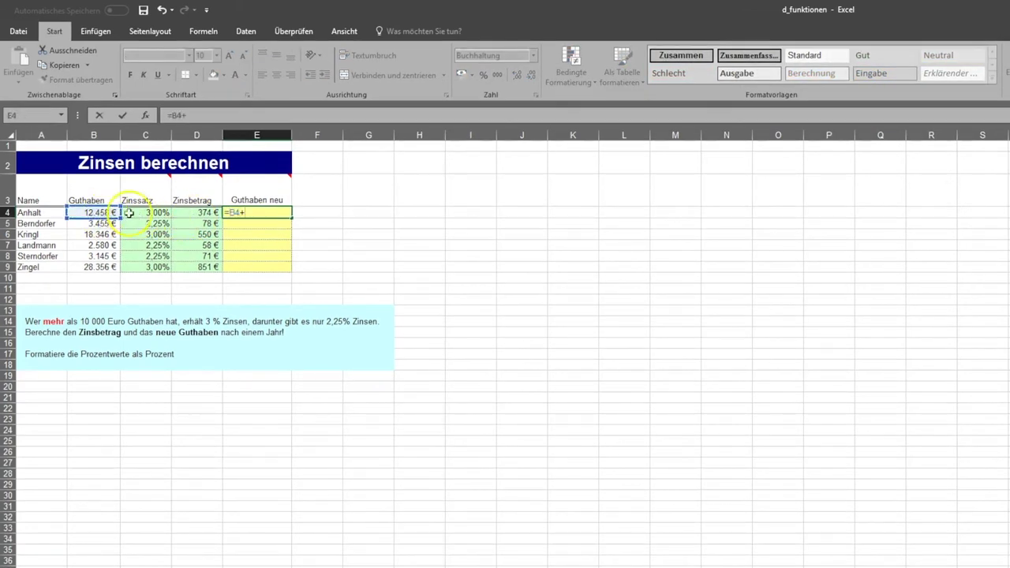
pyautogui.click(190, 213)
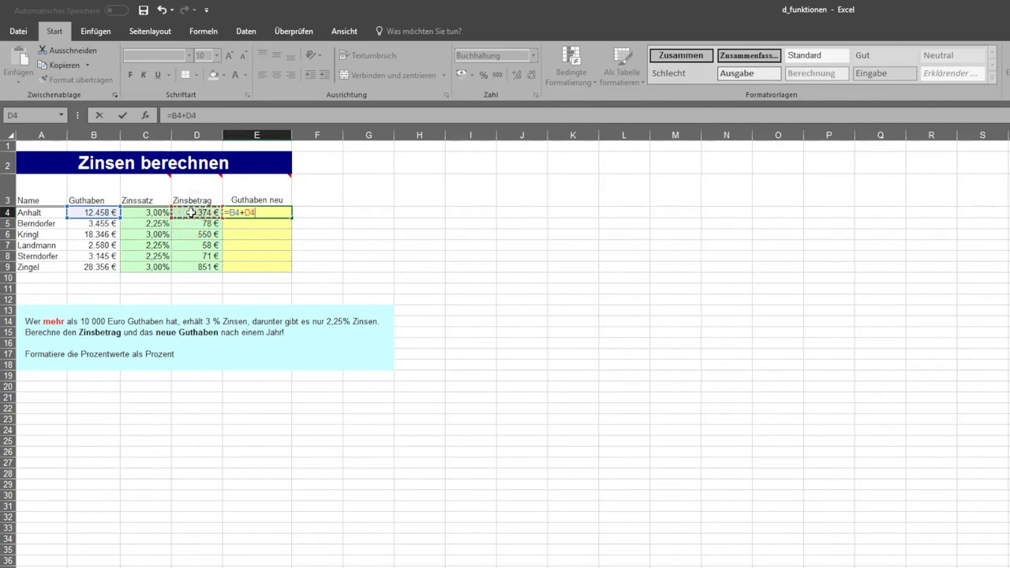
pyautogui.press('Return')
pyautogui.click(288, 213)
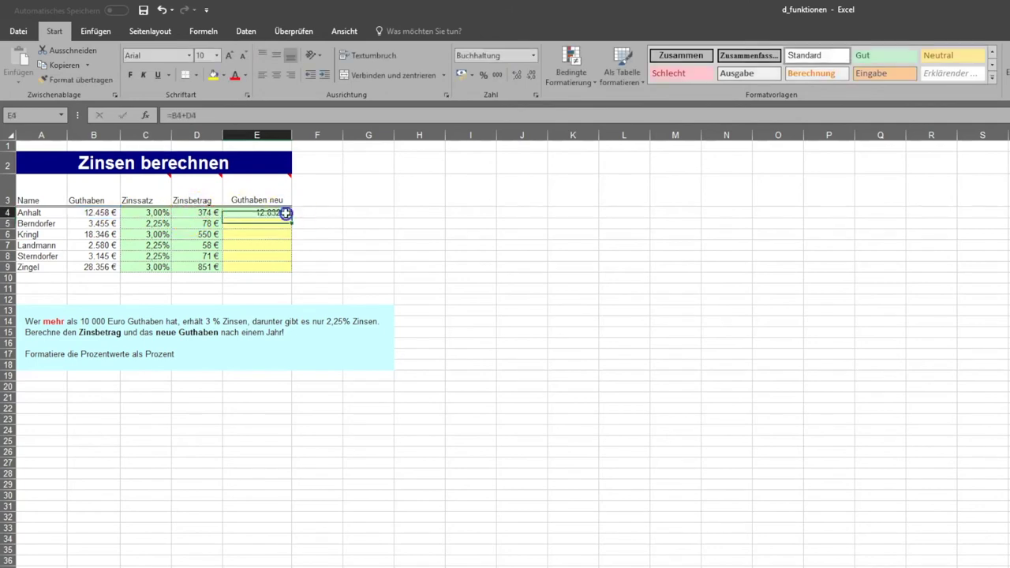
pyautogui.moveTo(291, 218); pyautogui.dragTo(290, 268)
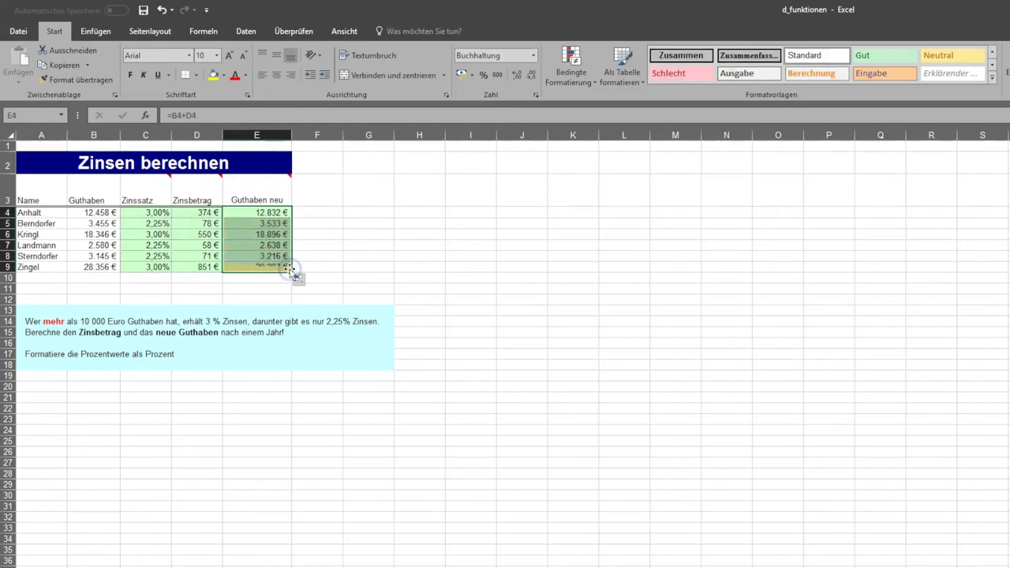